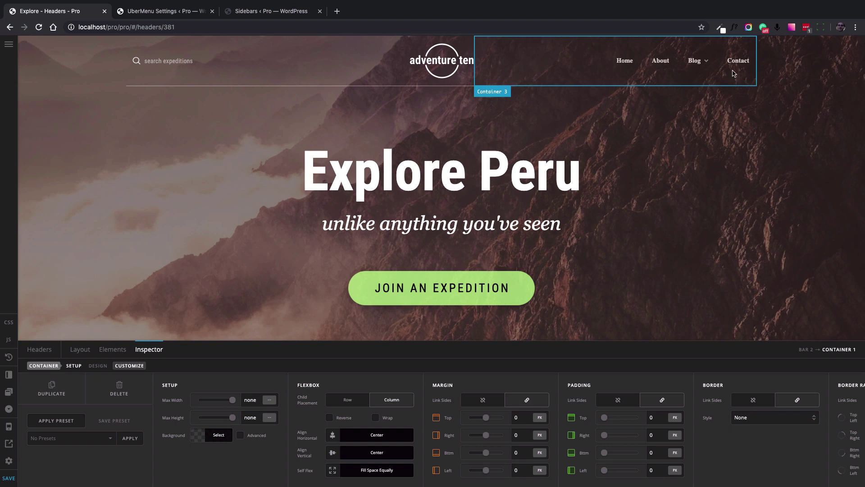
- Preview the Blog dropdown in the Explore header's navigation
{"action": "mouse_move", "coordinate": [696, 60]}
{"action": "mouse_move", "coordinate": [689, 84]}
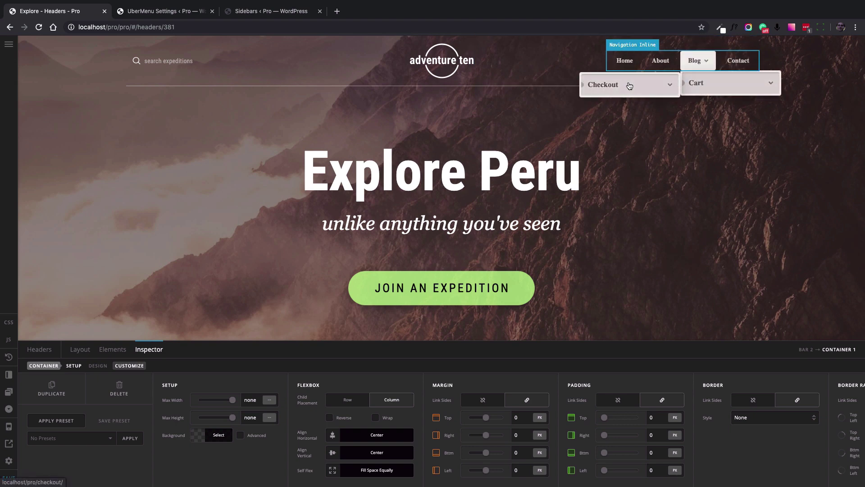
{"action": "mouse_move", "coordinate": [624, 85]}
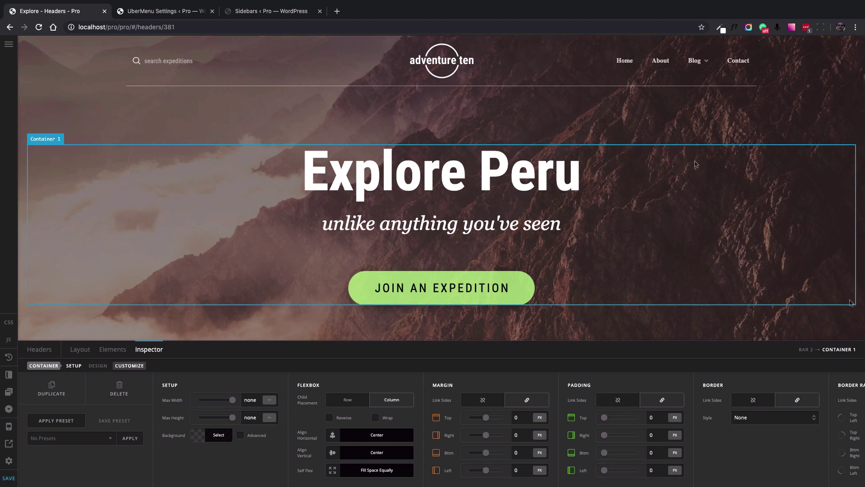
- Add a sidebar named UberMenu under Manage Sidebars, saved as ups-sidebar-ubermenu
{"action": "left_click", "coordinate": [180, 17]}
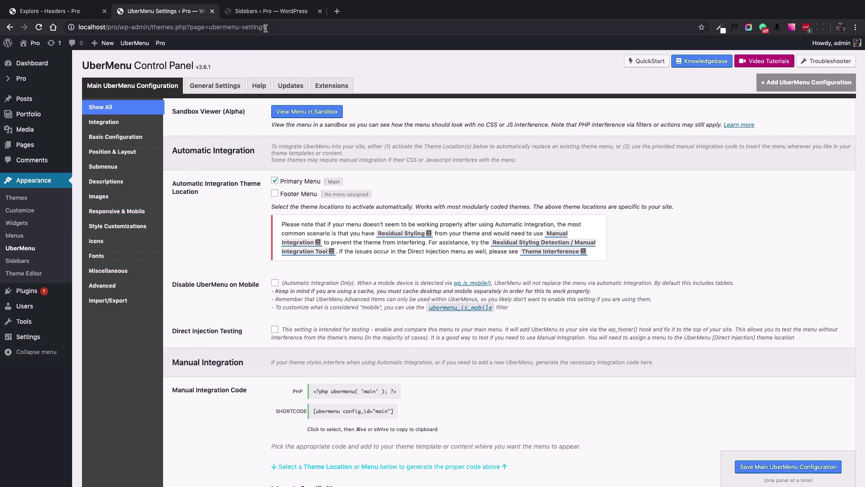
{"action": "left_click", "coordinate": [271, 11]}
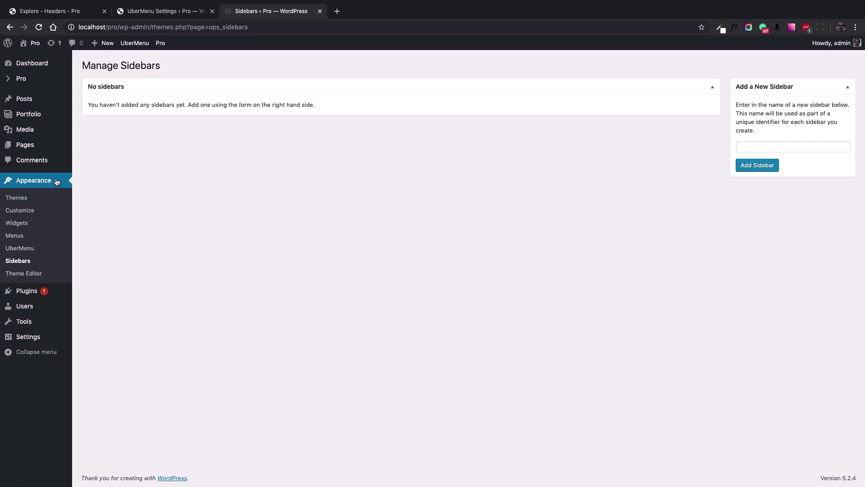
{"action": "left_click", "coordinate": [764, 147]}
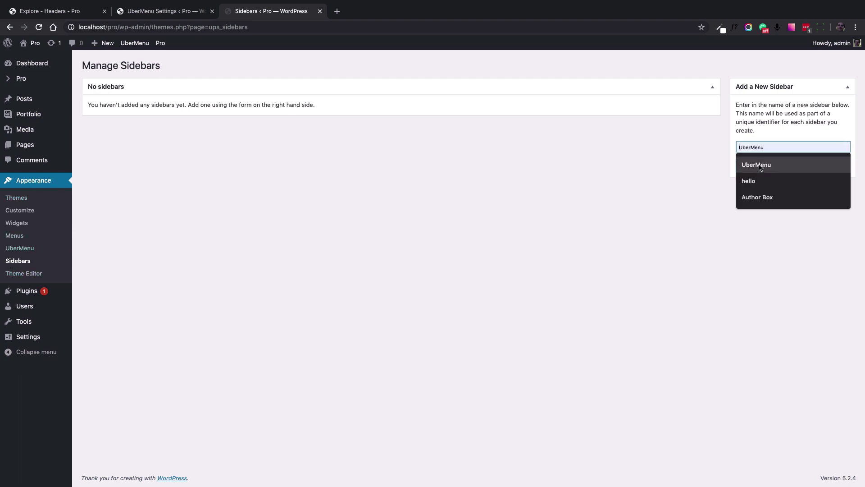
{"action": "left_click", "coordinate": [757, 165]}
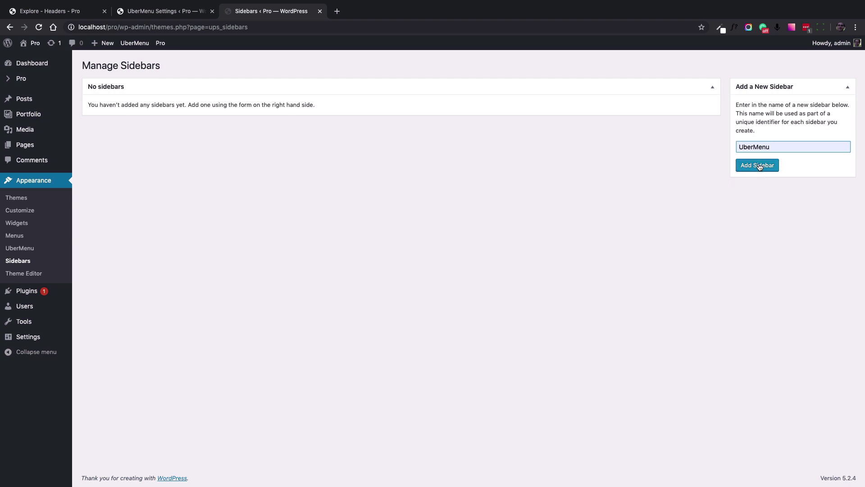
{"action": "left_click", "coordinate": [760, 166]}
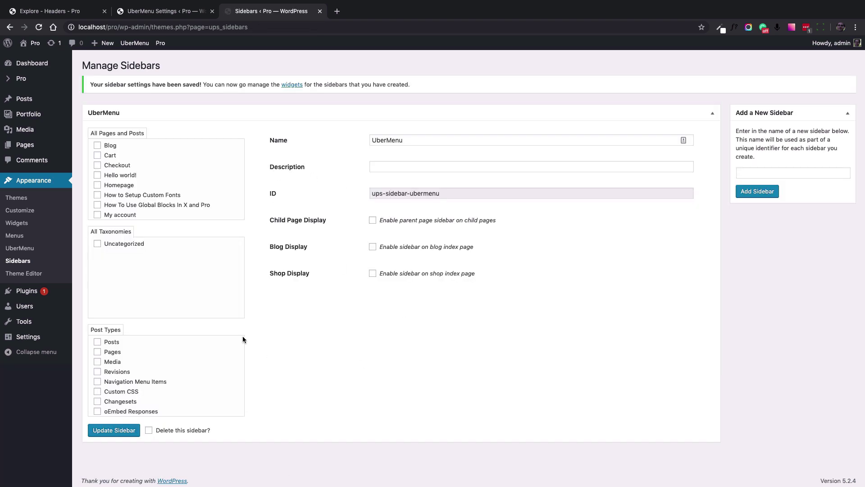
- On the Widgets page, place an UberMenu Navigation widget into the UberMenu sidebar
{"action": "left_click", "coordinate": [34, 227]}
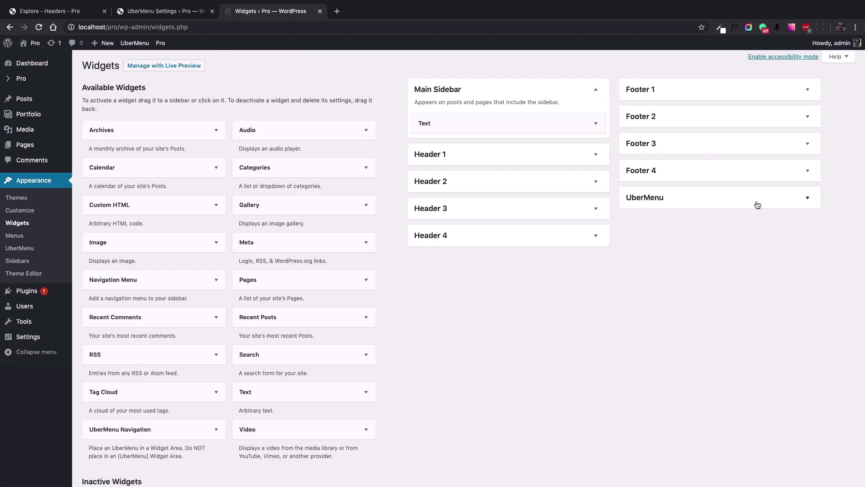
{"action": "left_click", "coordinate": [758, 204]}
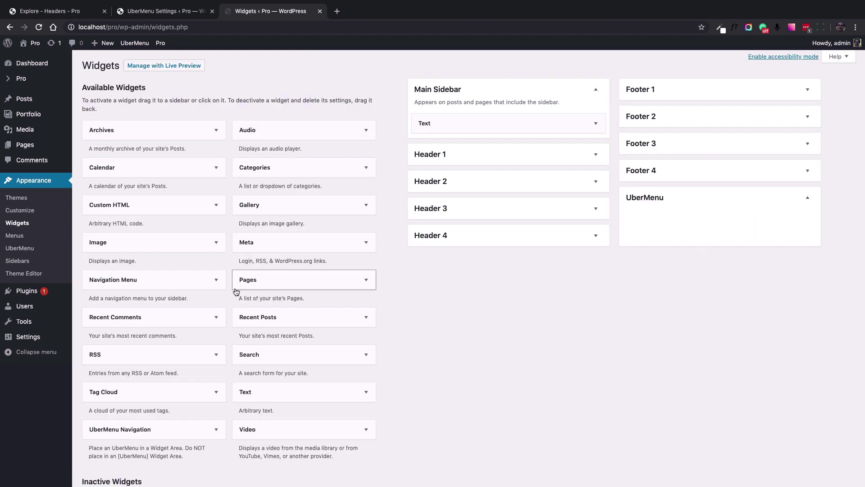
{"action": "scroll", "coordinate": [236, 290], "scroll_direction": "down", "scroll_amount": 2}
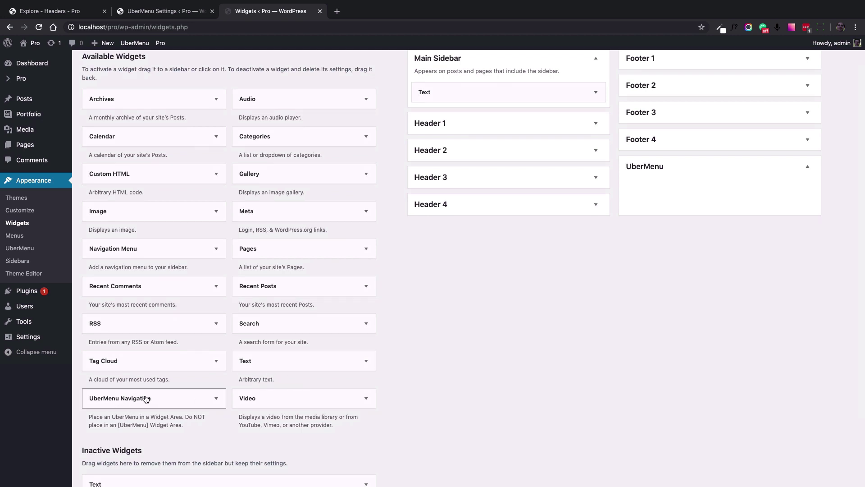
{"action": "left_click_drag", "start_coordinate": [153, 402], "coordinate": [735, 189]}
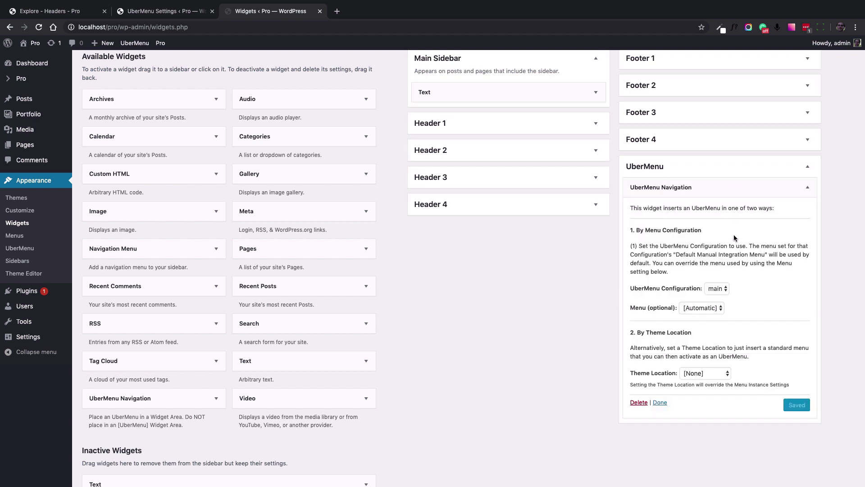
{"action": "scroll", "coordinate": [736, 259], "scroll_direction": "down", "scroll_amount": 2}
- Set the widget's menu to Main and theme location to Primary Menu, then save
{"action": "left_click", "coordinate": [715, 271]}
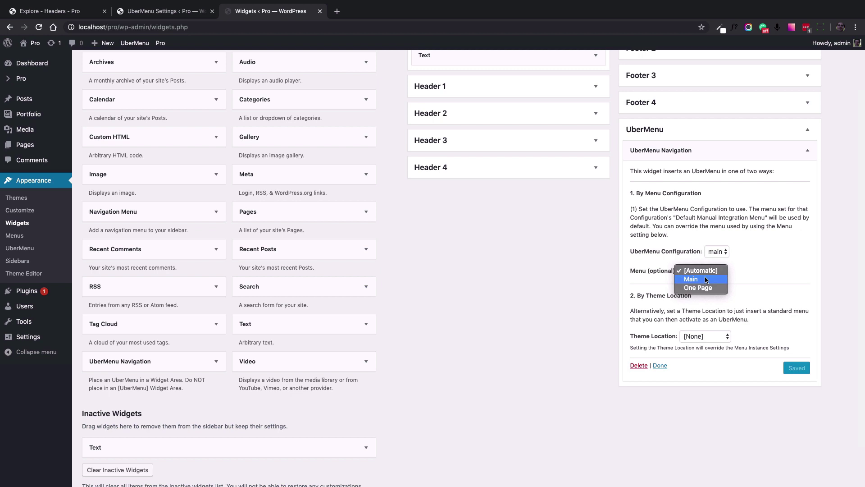
{"action": "left_click", "coordinate": [706, 280]}
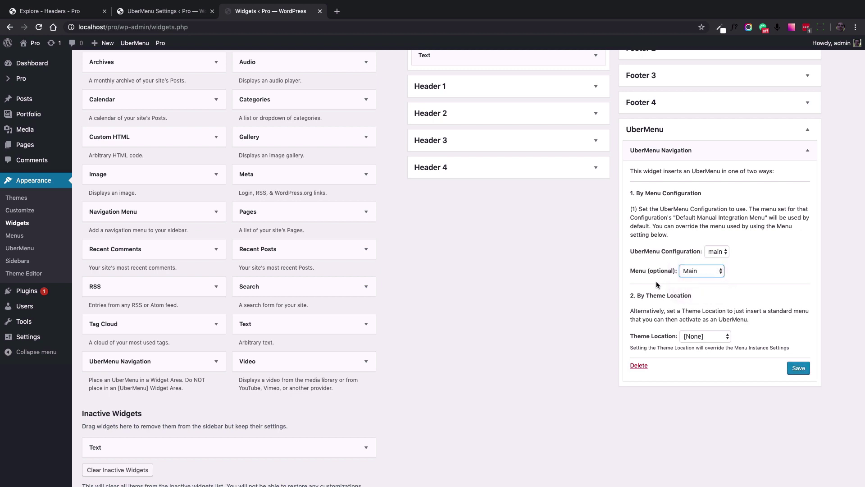
{"action": "left_click", "coordinate": [710, 341]}
{"action": "left_click", "coordinate": [711, 346]}
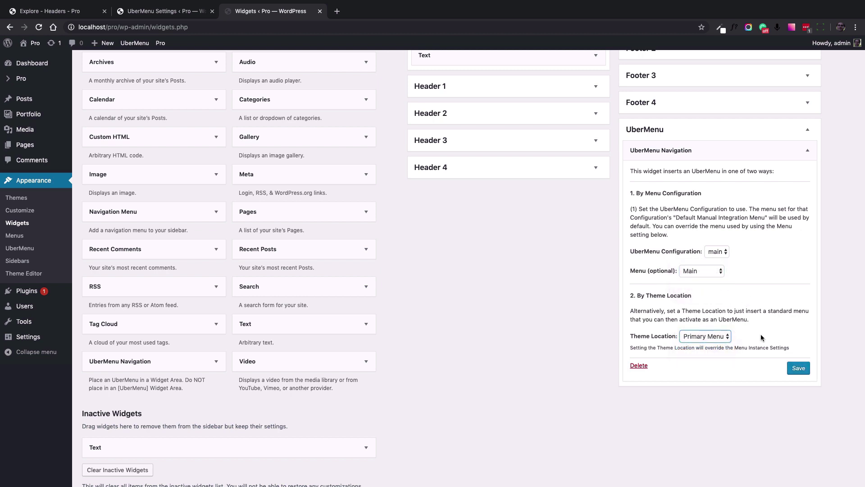
{"action": "left_click", "coordinate": [798, 369]}
{"action": "scroll", "coordinate": [799, 369], "scroll_direction": "up", "scroll_amount": 3}
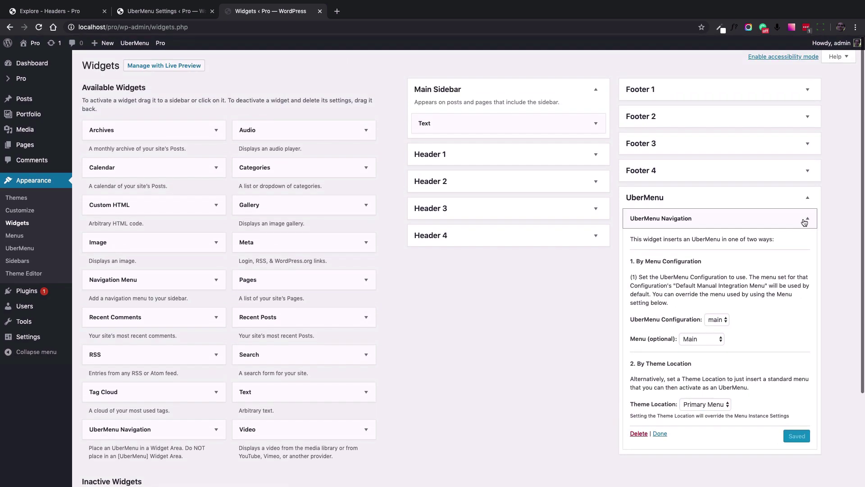
{"action": "left_click", "coordinate": [807, 218]}
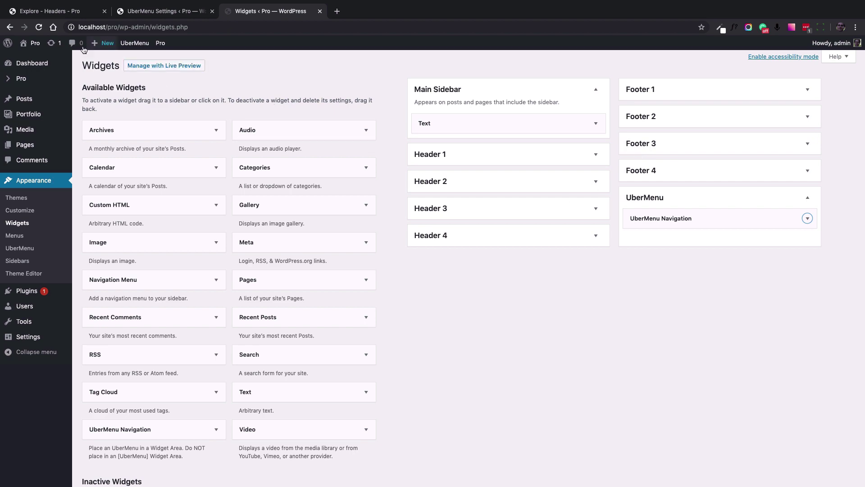
- In the header Layout, go to Bar 1's Container 3 and trash its Navigation Inline element
{"action": "left_click", "coordinate": [69, 16]}
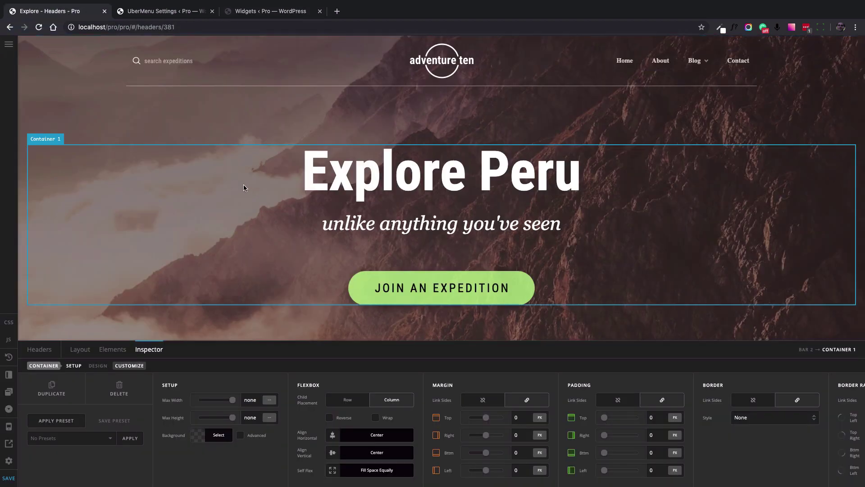
{"action": "left_click", "coordinate": [80, 350]}
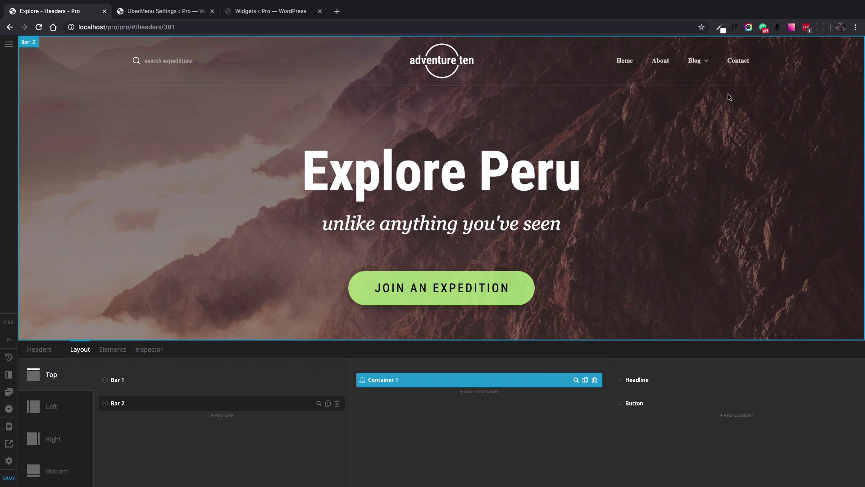
{"action": "left_click", "coordinate": [790, 81]}
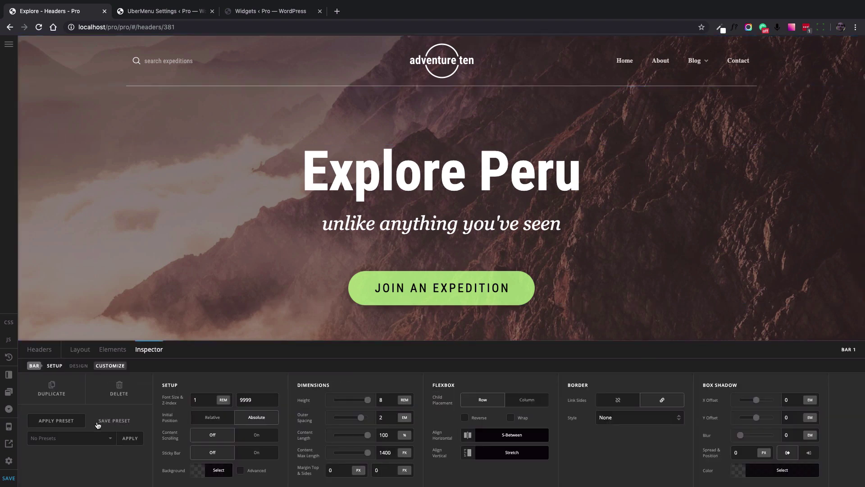
{"action": "left_click", "coordinate": [80, 350]}
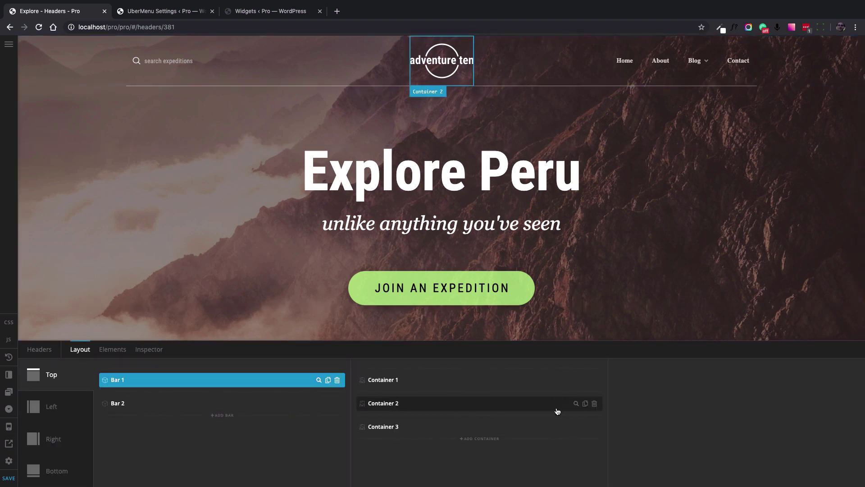
{"action": "left_click", "coordinate": [558, 427]}
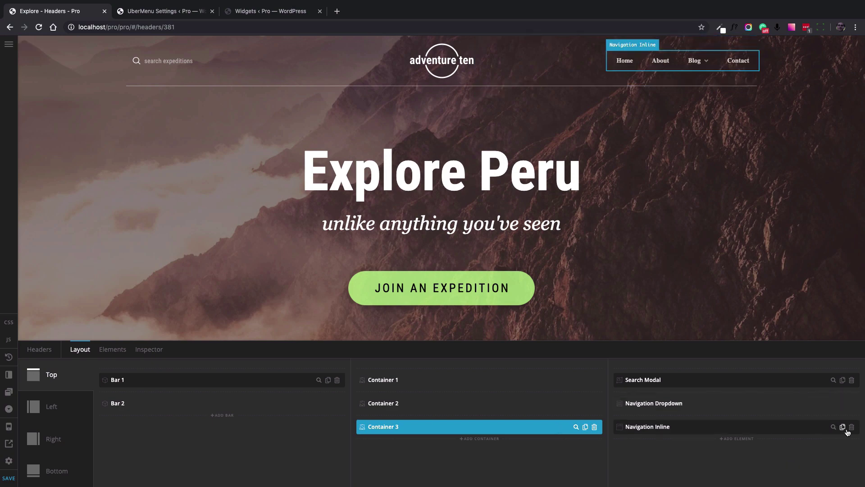
{"action": "left_click", "coordinate": [852, 426]}
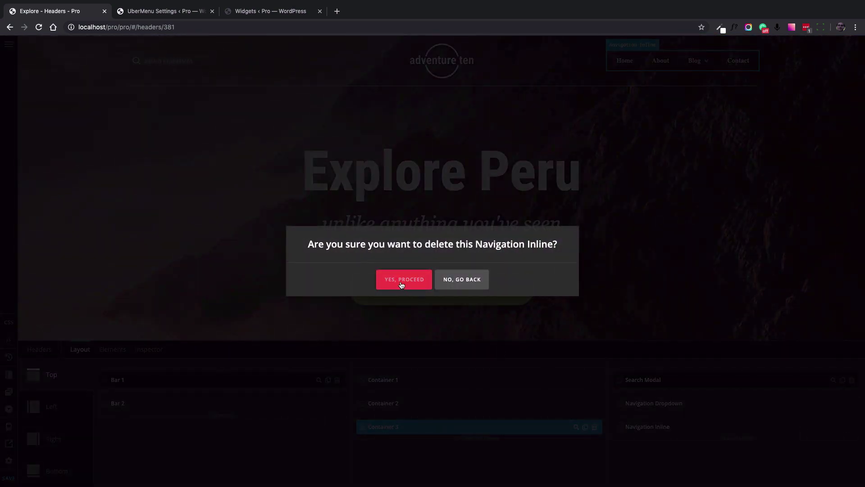
- Confirm the Navigation Inline deletion and add a Widget Area element to Container 3
{"action": "left_click", "coordinate": [403, 283]}
{"action": "left_click", "coordinate": [737, 416]}
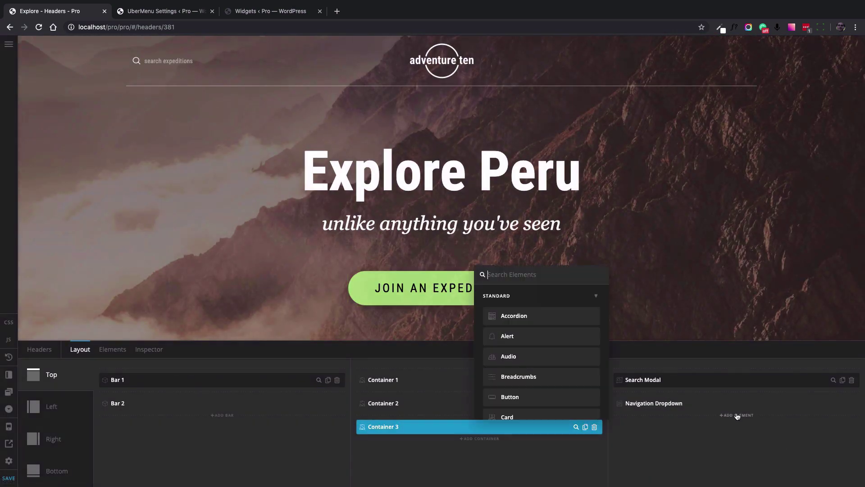
{"action": "type", "text": "wid"}
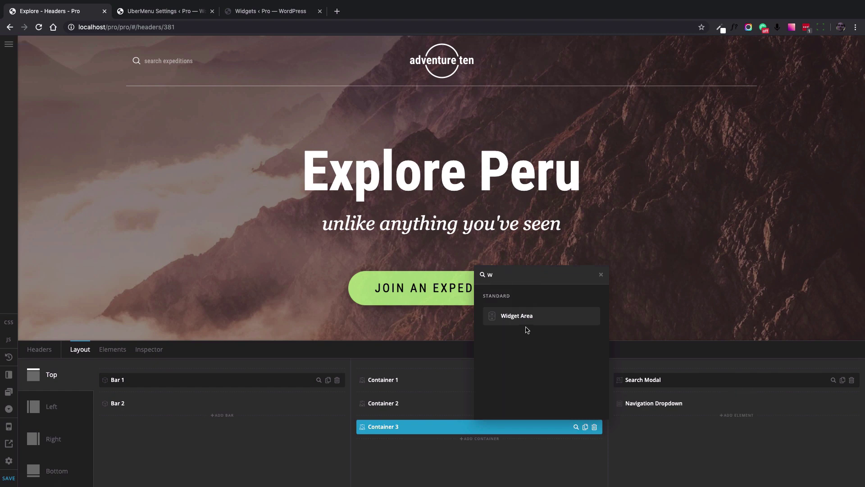
{"action": "left_click", "coordinate": [523, 318]}
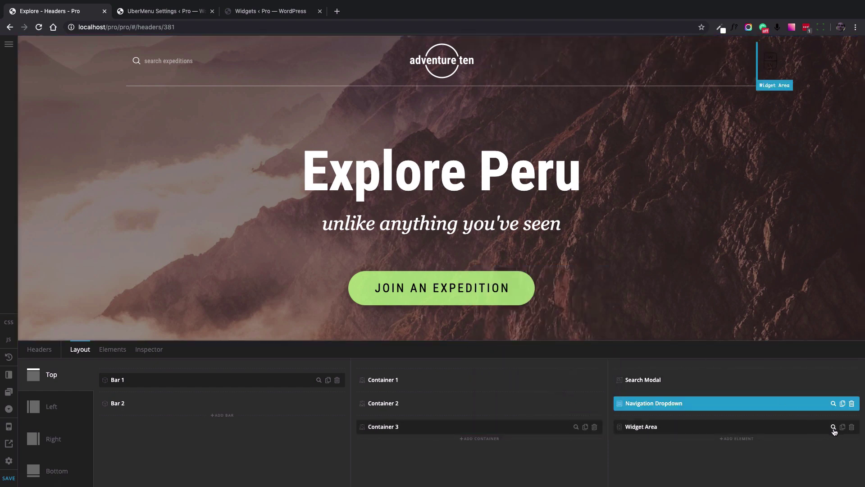
- Set the Widget Area to the UberMenu sidebar so the green menu appears
{"action": "left_click", "coordinate": [833, 427]}
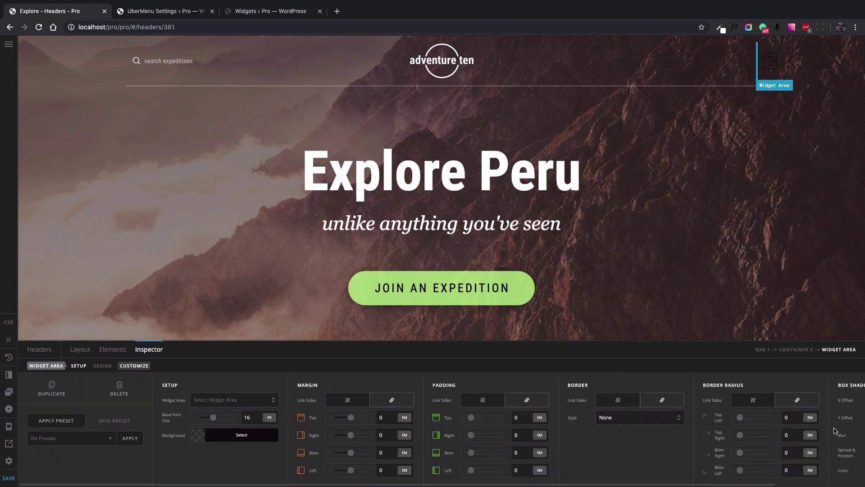
{"action": "left_click", "coordinate": [258, 405]}
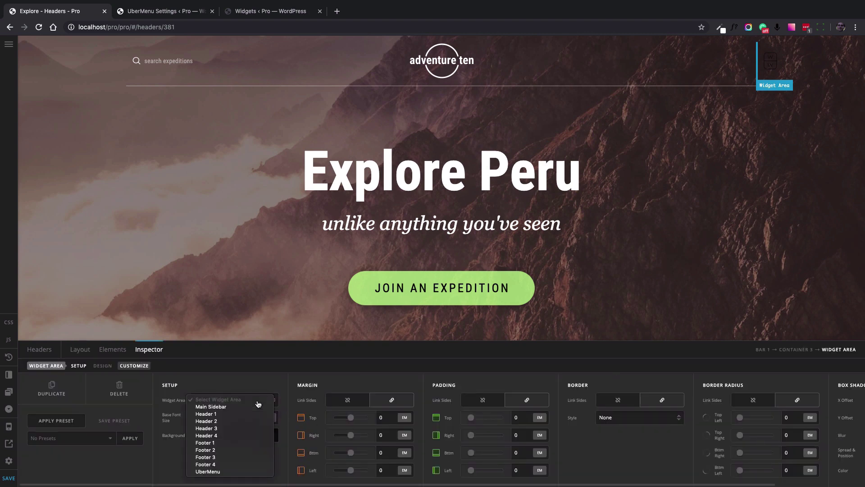
{"action": "left_click", "coordinate": [222, 472]}
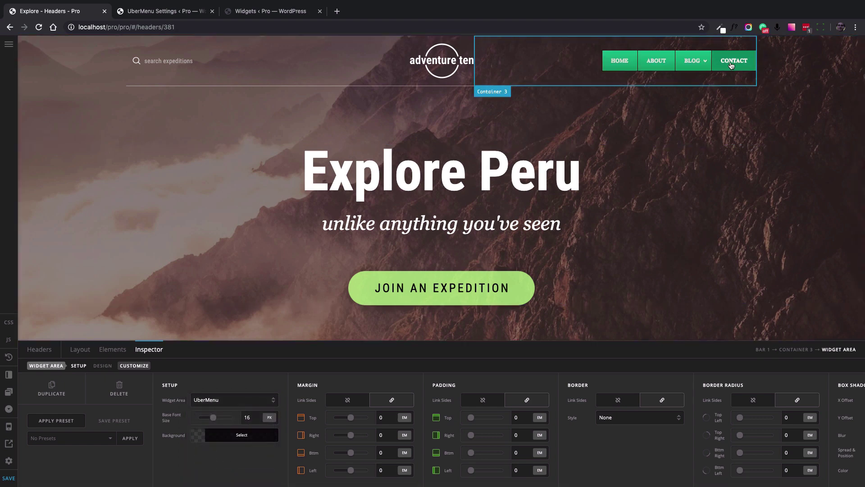
{"action": "mouse_move", "coordinate": [688, 65]}
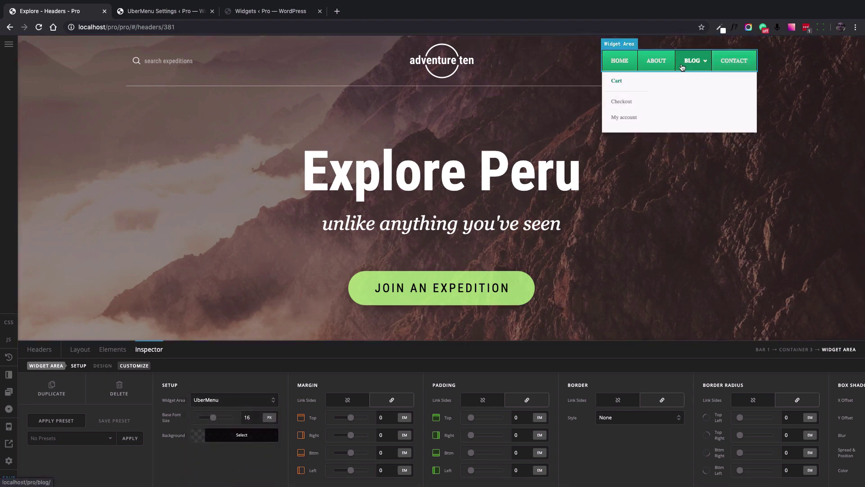